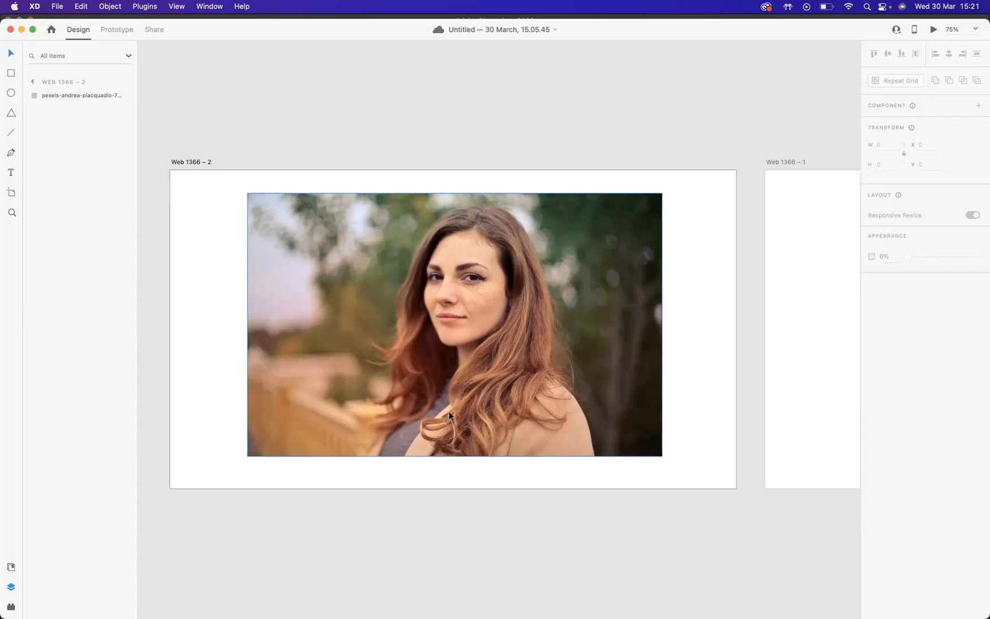
Draw a 510 by 510 circle over the photo and position it over the woman's face
left_click(11, 93)
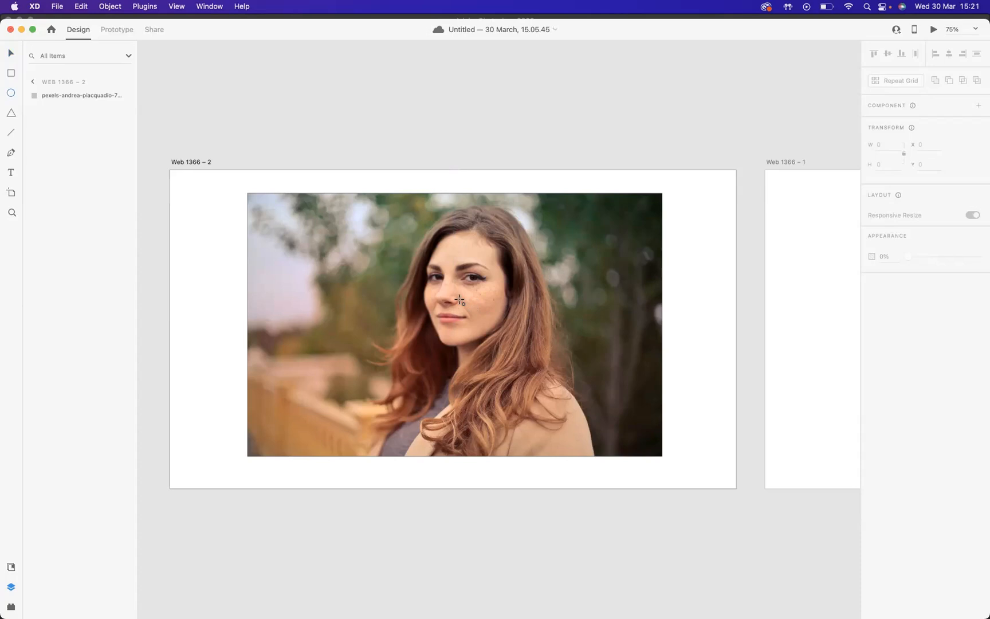
mouse_move(458, 299)
left_mouse_down()
mouse_move(475, 314)
mouse_move(474, 331)
mouse_move(497, 314)
mouse_move(480, 335)
mouse_move(486, 324)
mouse_move(563, 403)
left_mouse_up()
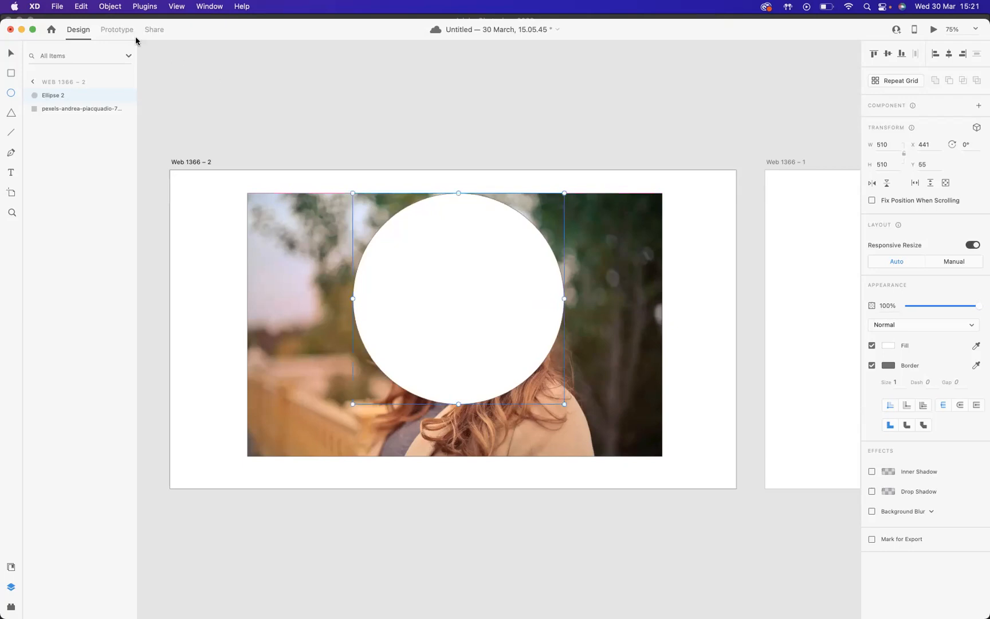
left_click(11, 53)
left_click_drag(495, 296, 504, 295)
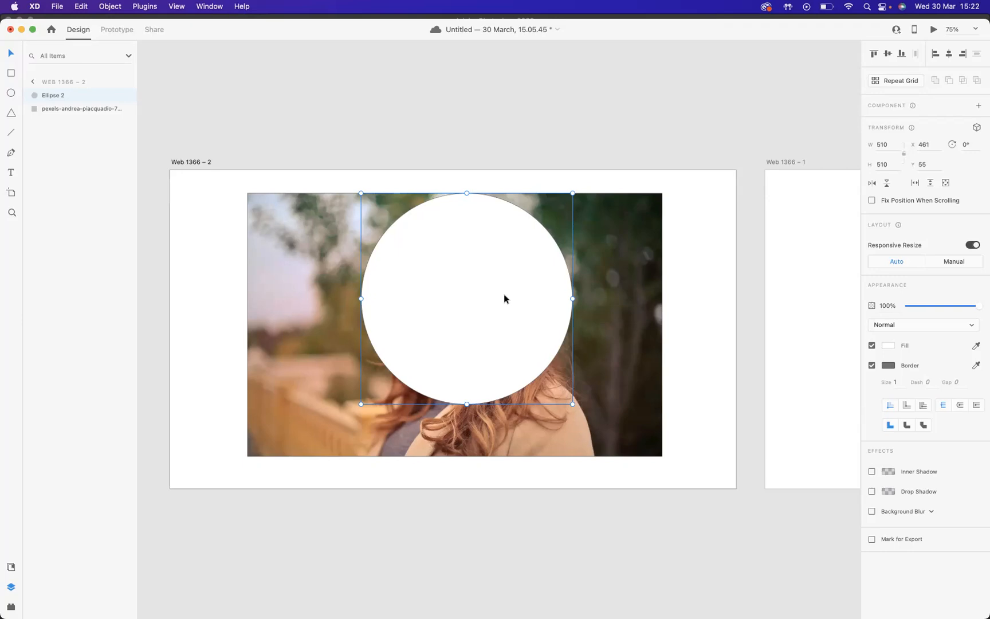
Select the circle together with the photo and mask the photo with the circle
left_click_drag(399, 137, 475, 253)
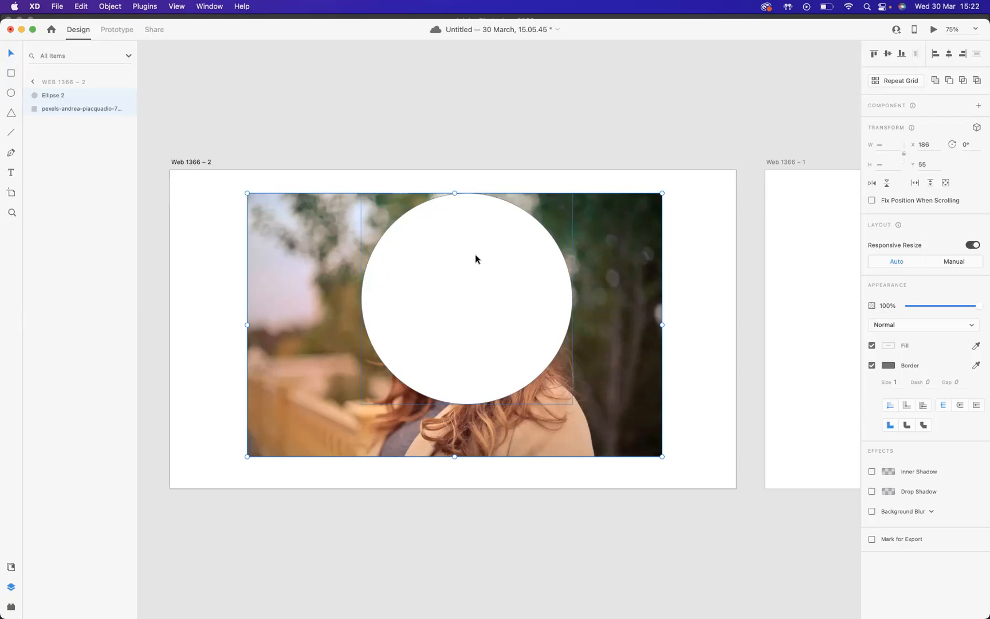
key("super+shift+m")
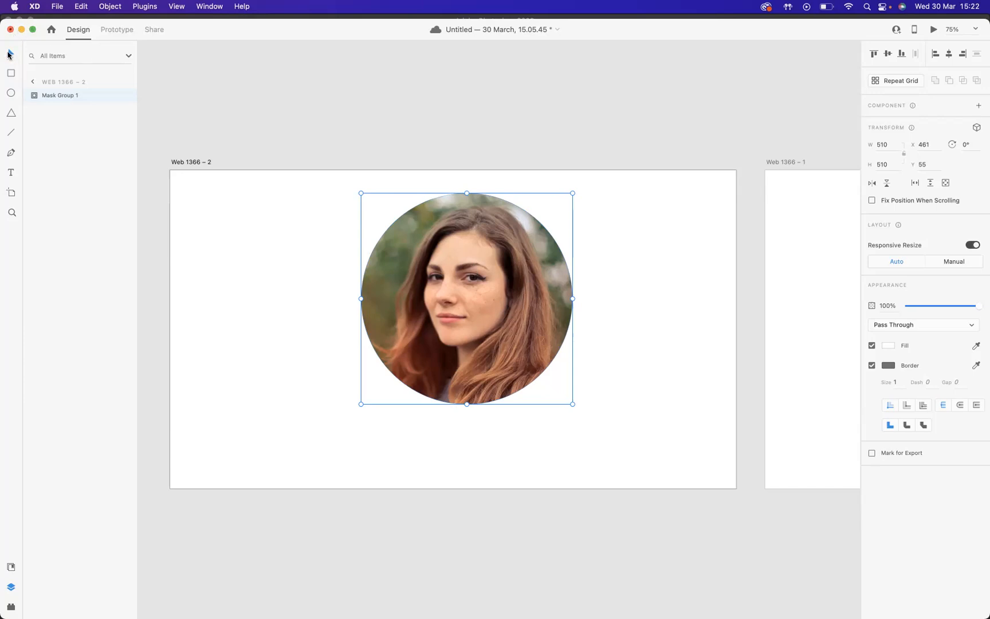
Move the circular masked photo lower on the artboard, to about X 436, Y 120
double_click(483, 283)
left_click_drag(483, 283, 499, 325)
left_click(689, 271)
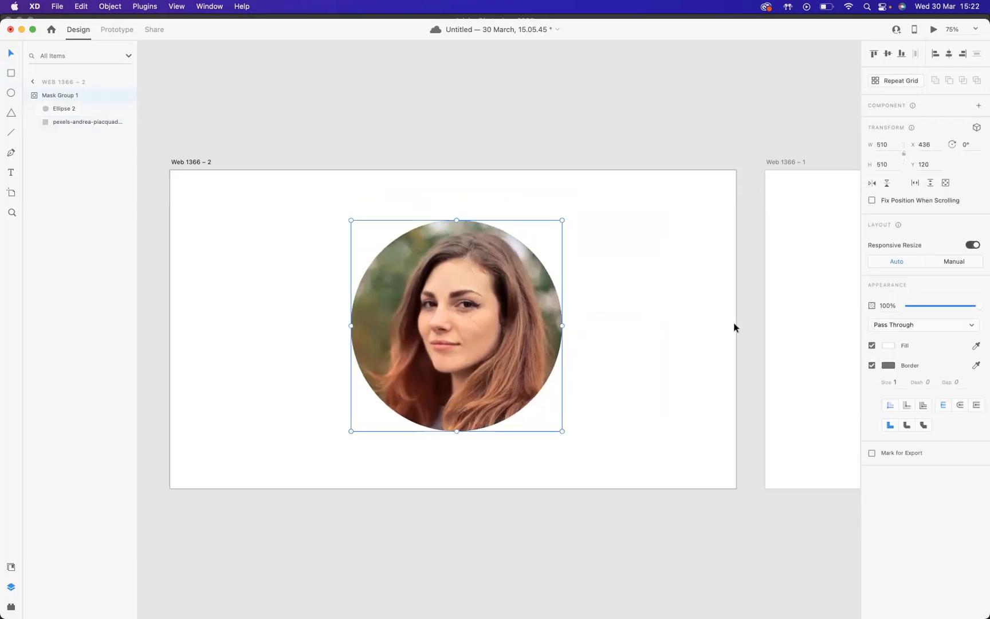
With the Pen tool, draw a closed wavy shape across the top of the Web 1366 – 1 artboard, about 436 px tall
scroll(734, 327, "right", 10)
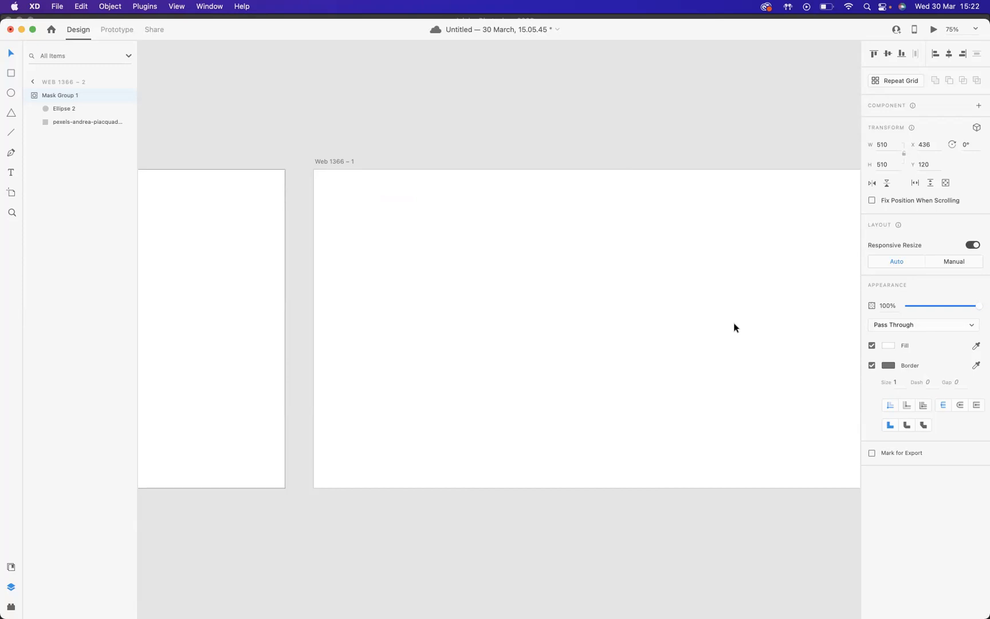
scroll(735, 328, "right", 3)
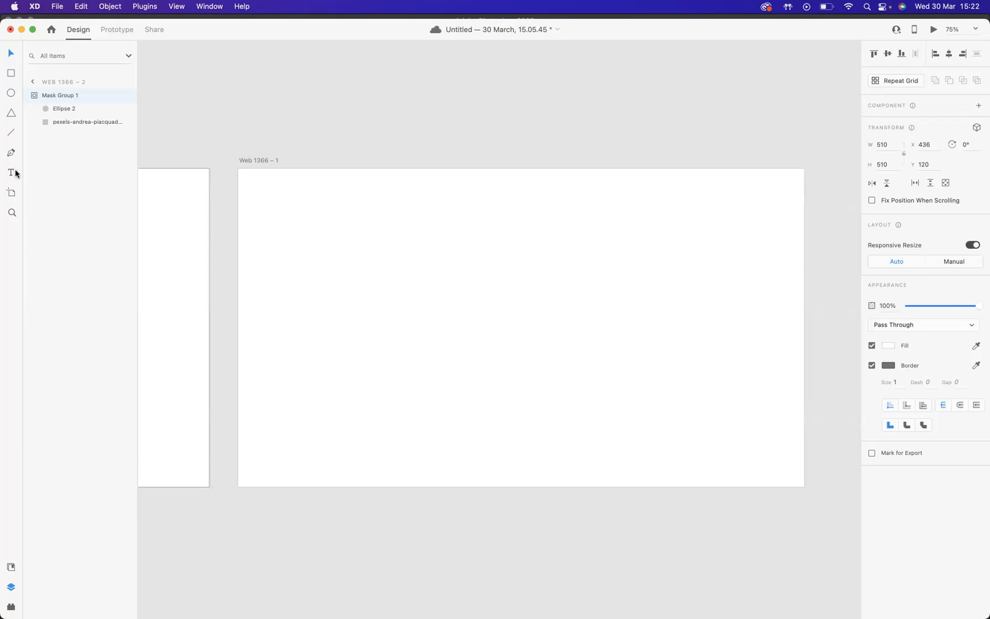
left_click(11, 153)
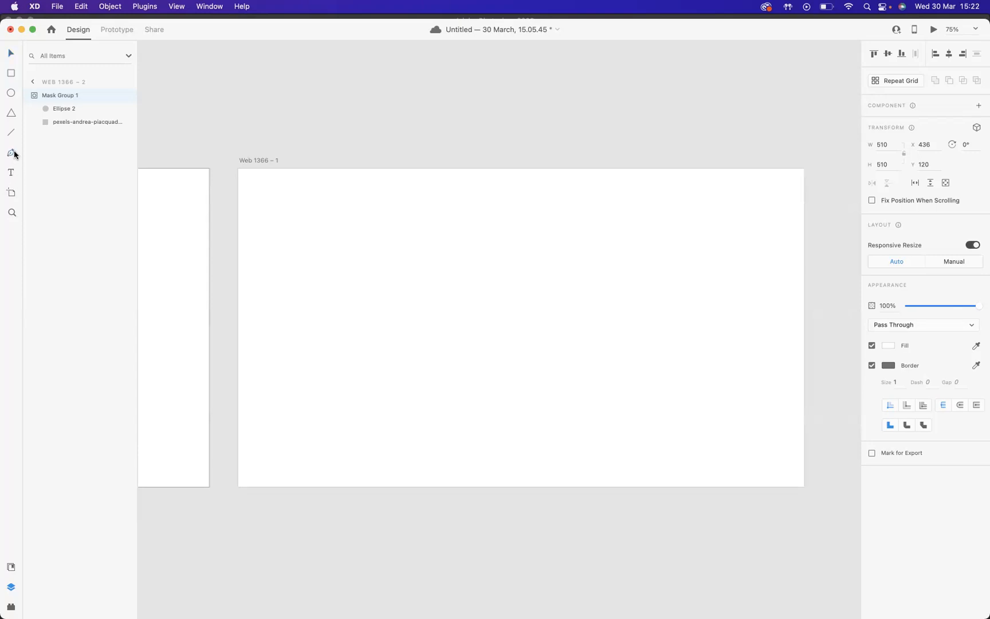
left_click(238, 169)
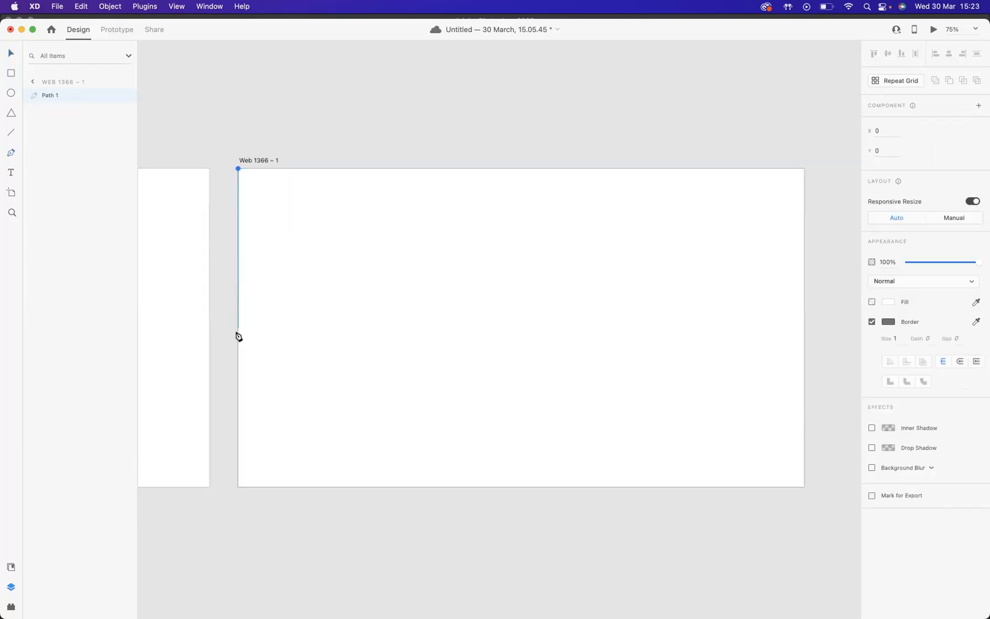
left_click(238, 350)
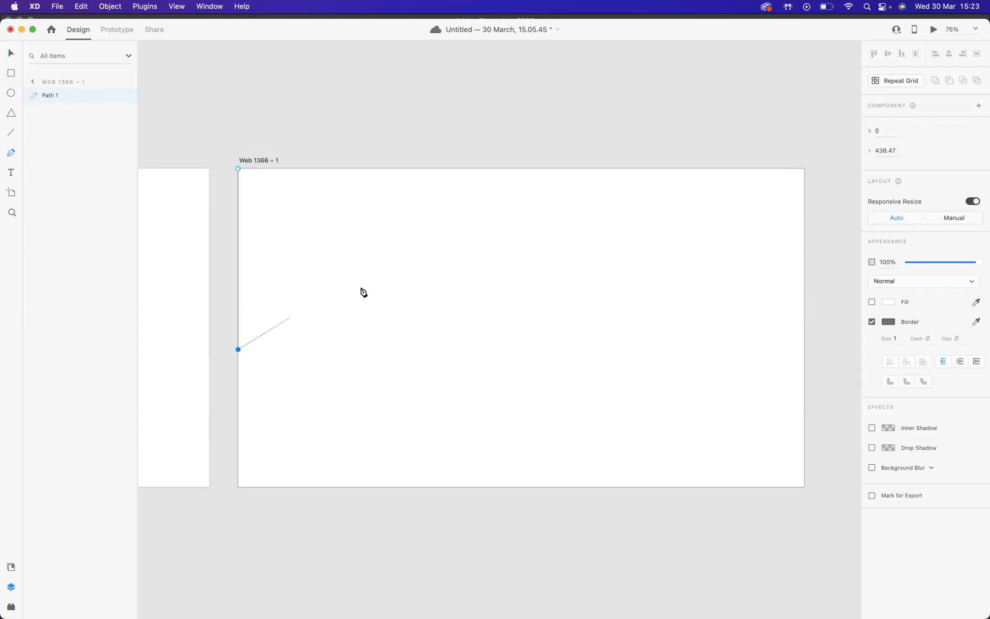
left_click_drag(463, 266, 559, 281)
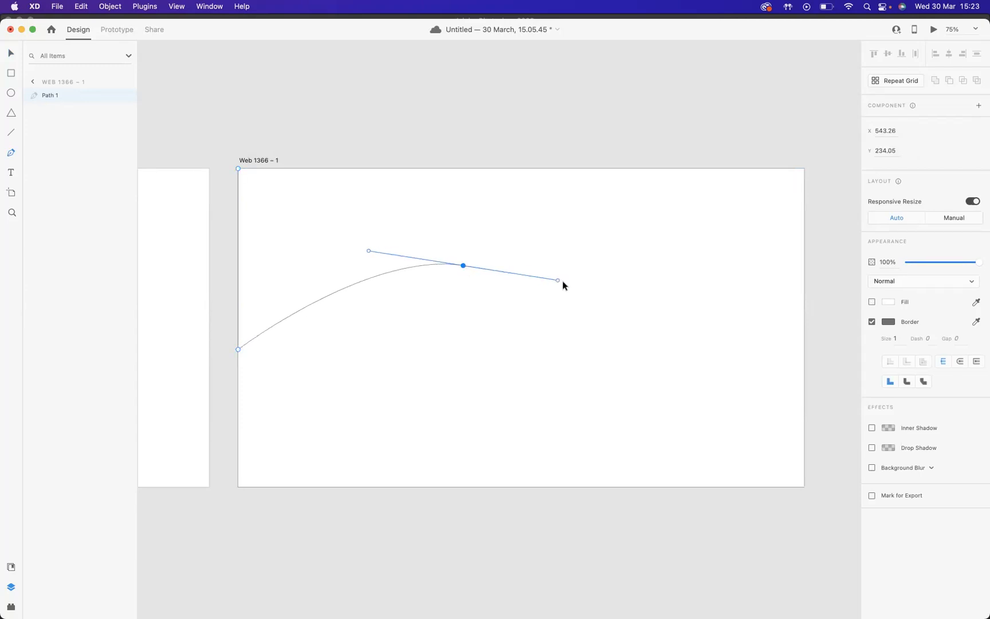
left_click_drag(771, 231, 806, 173)
left_click(804, 168)
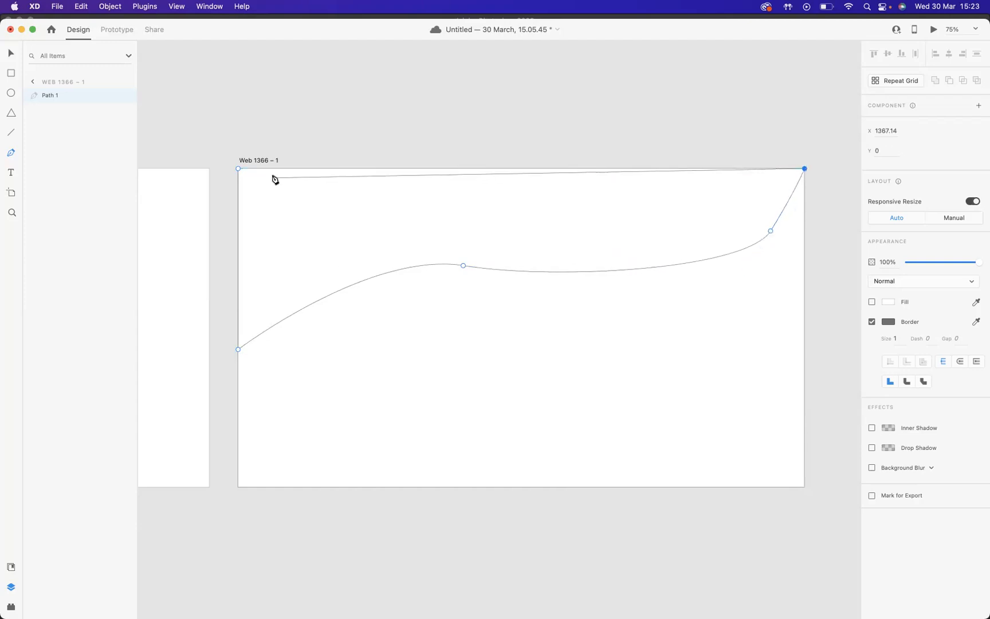
left_click(239, 169)
Reshape the wave by moving its middle and right anchor points and adjusting a handle
left_click(238, 349)
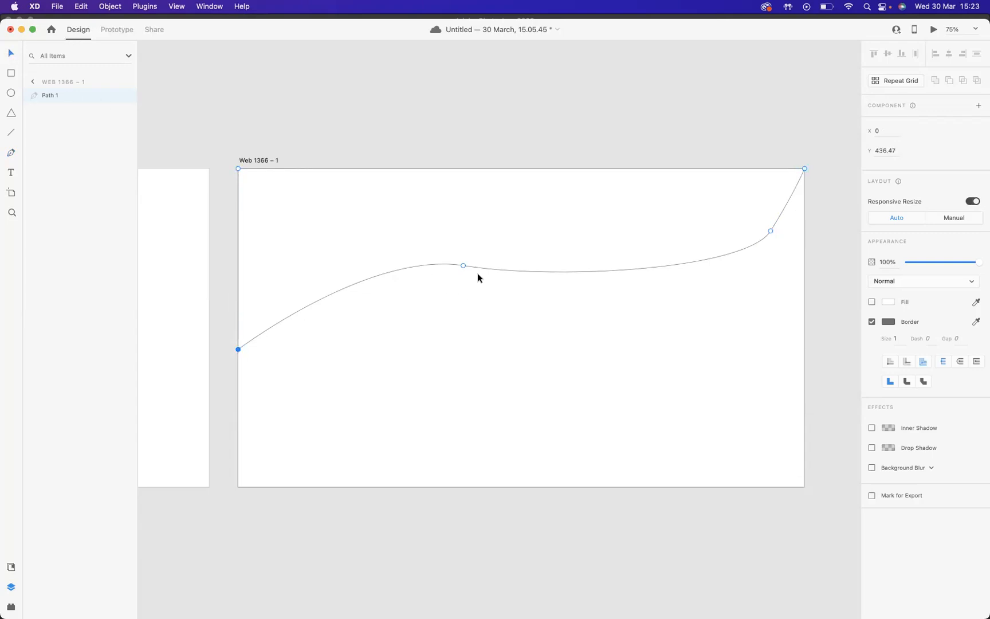
left_click_drag(464, 266, 424, 290)
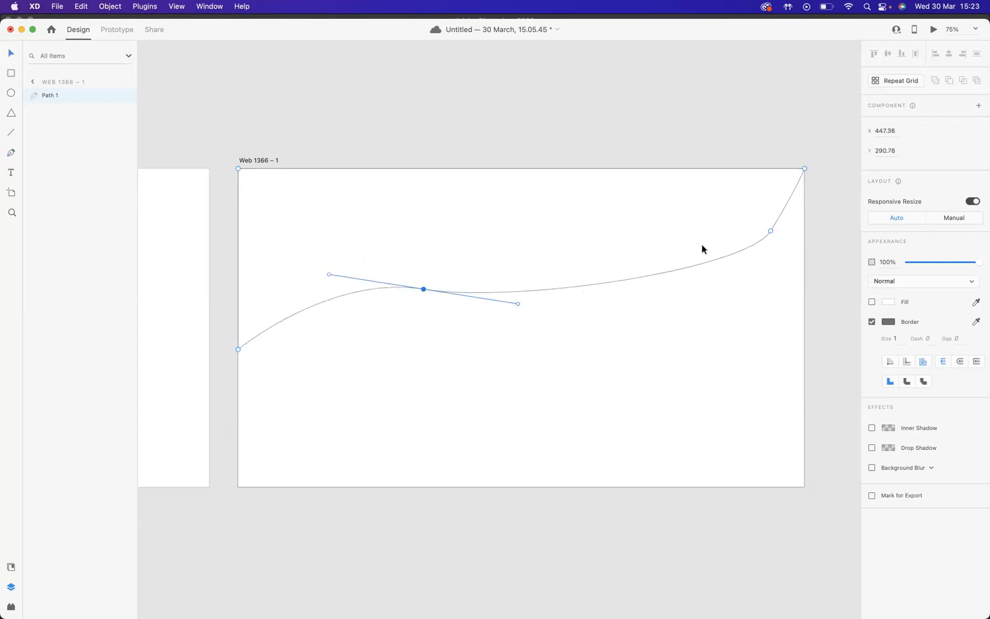
left_click_drag(771, 231, 684, 275)
left_click_drag(707, 235, 689, 229)
Adjust the middle anchor's handles and the right anchor's handle to deepen the wave's curves
left_click(424, 289)
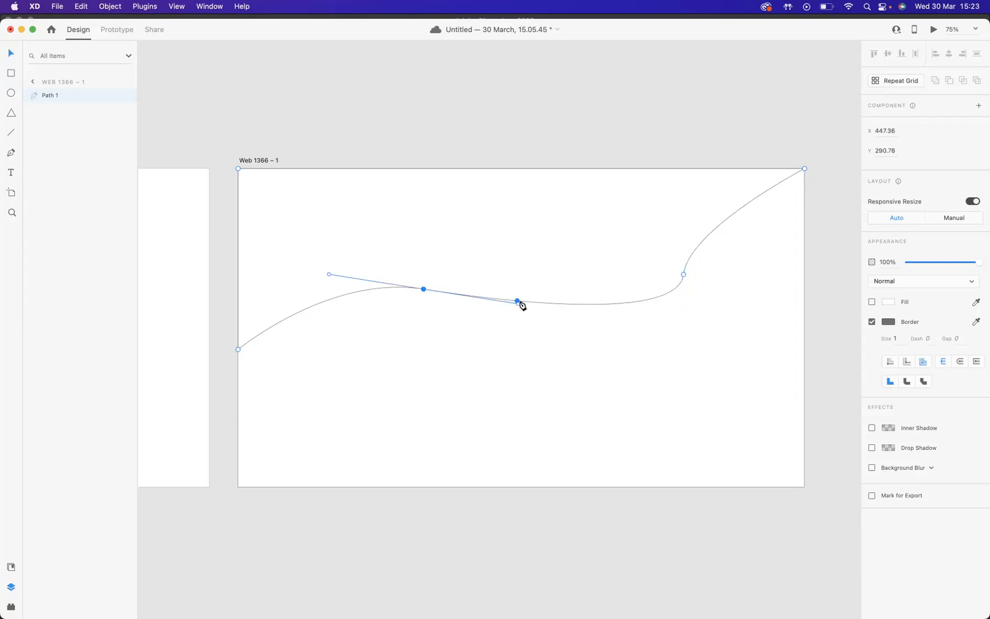
left_click_drag(516, 303, 478, 341)
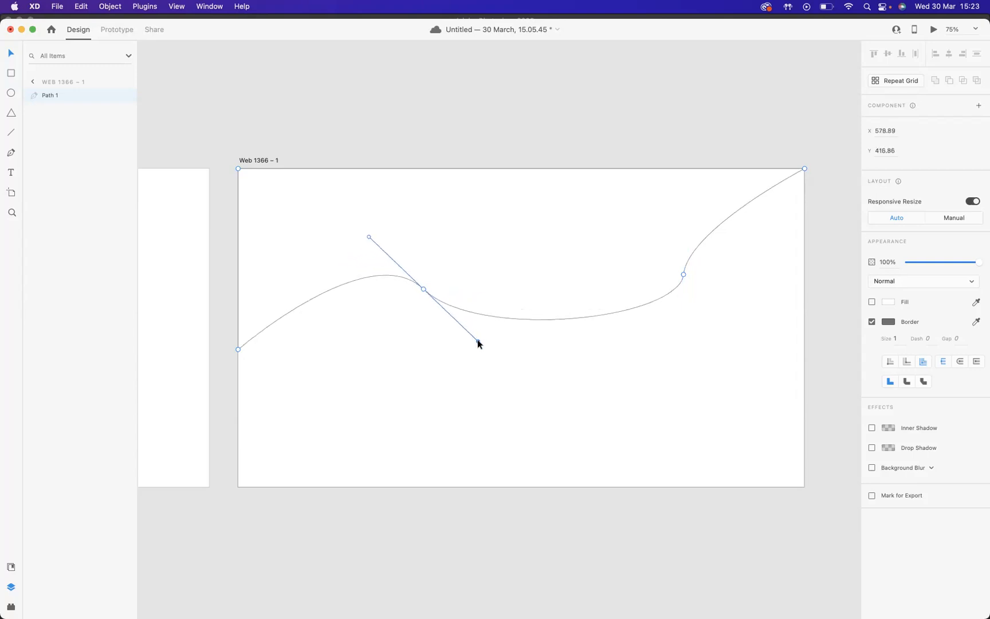
left_click(683, 275)
left_click_drag(675, 322, 682, 347)
left_click_drag(424, 290, 438, 294)
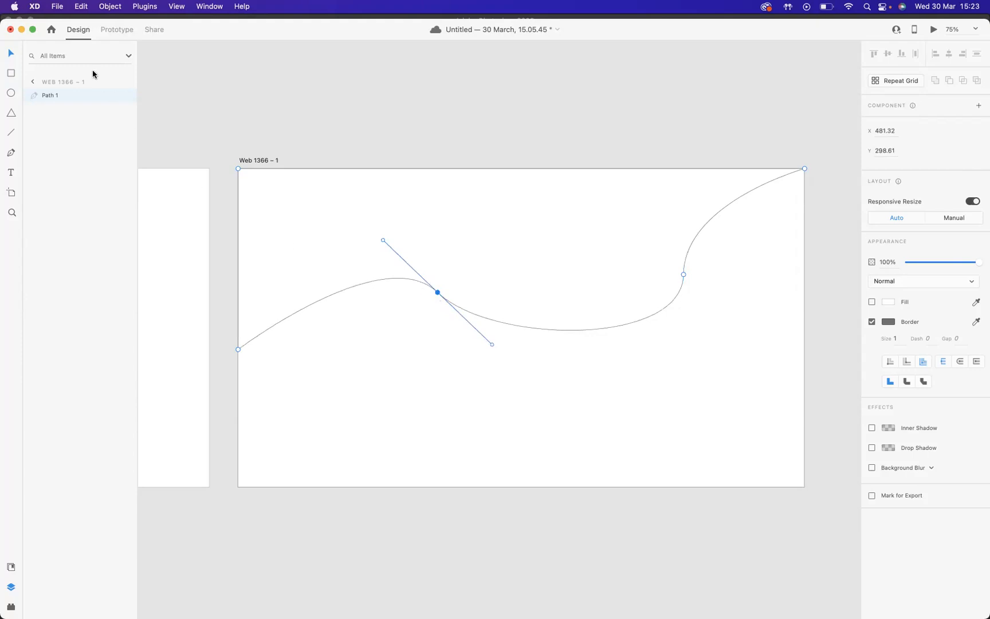
left_click(351, 169)
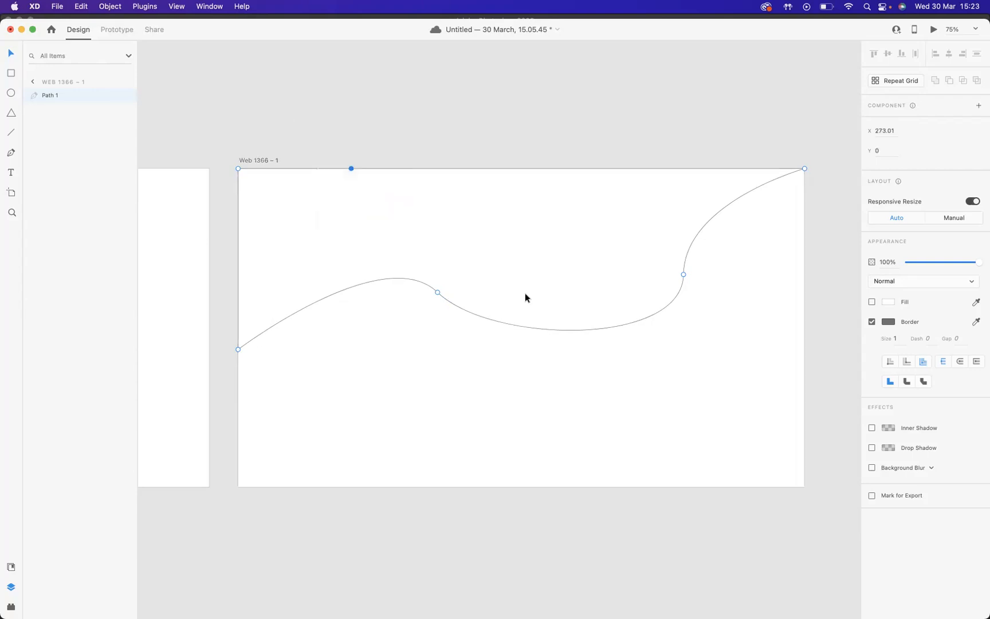
Drag a sky photo from Finder into the wavy shape to fill it with the image
mouse_move(685, 610)
left_click(808, 594)
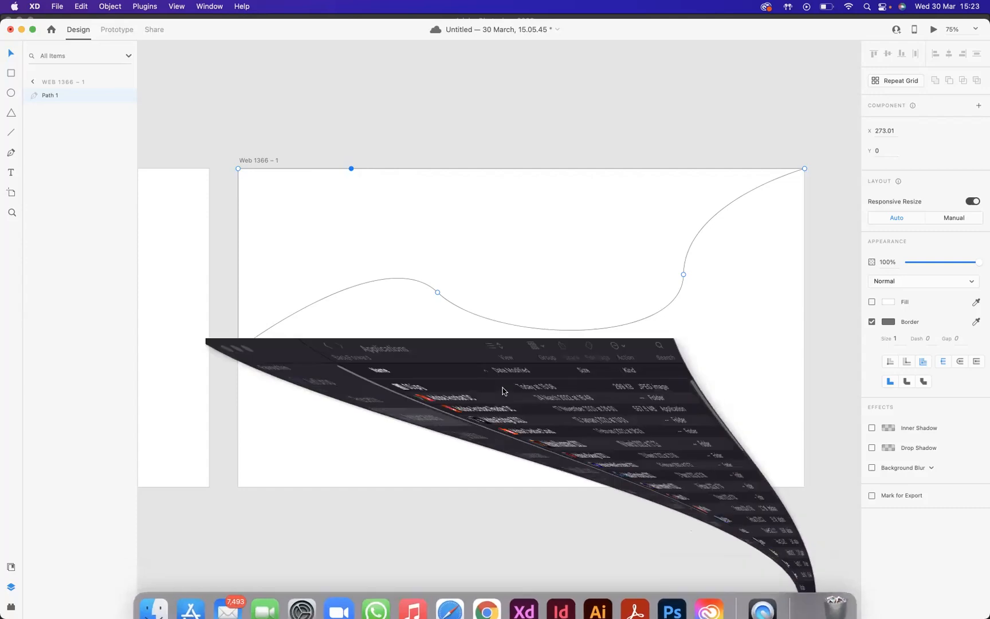
left_click_drag(301, 341, 402, 278)
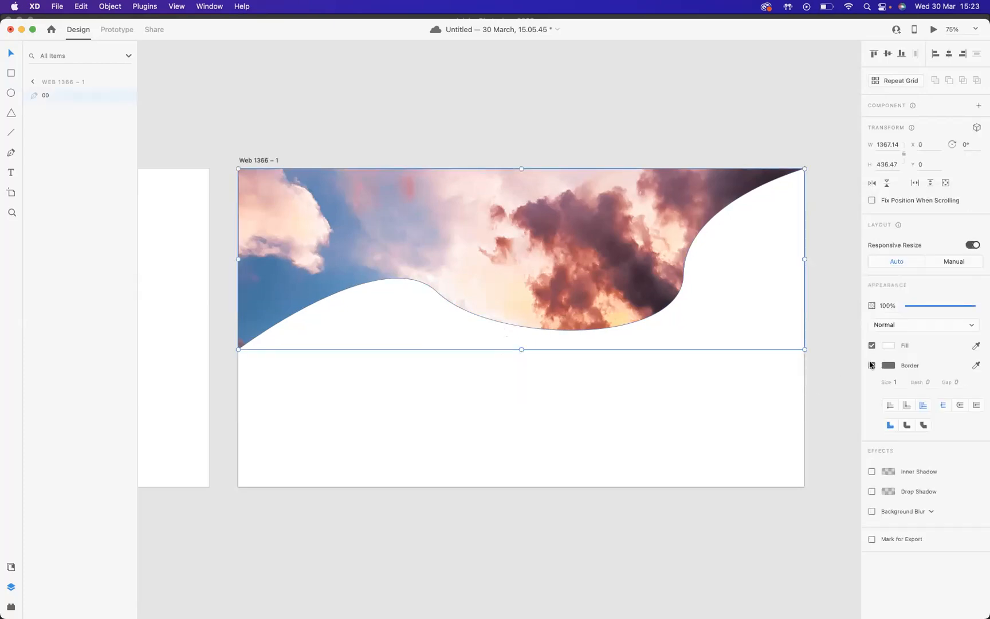
Remove the wavy shape's border, deselect it, and save the document
left_click(871, 365)
left_click(699, 357)
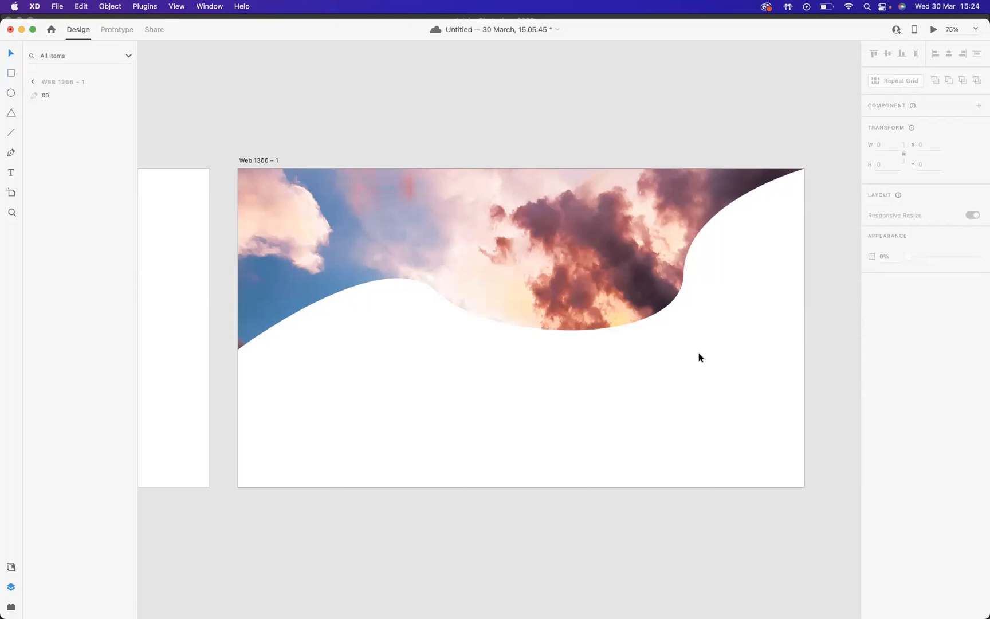
key("super+s")
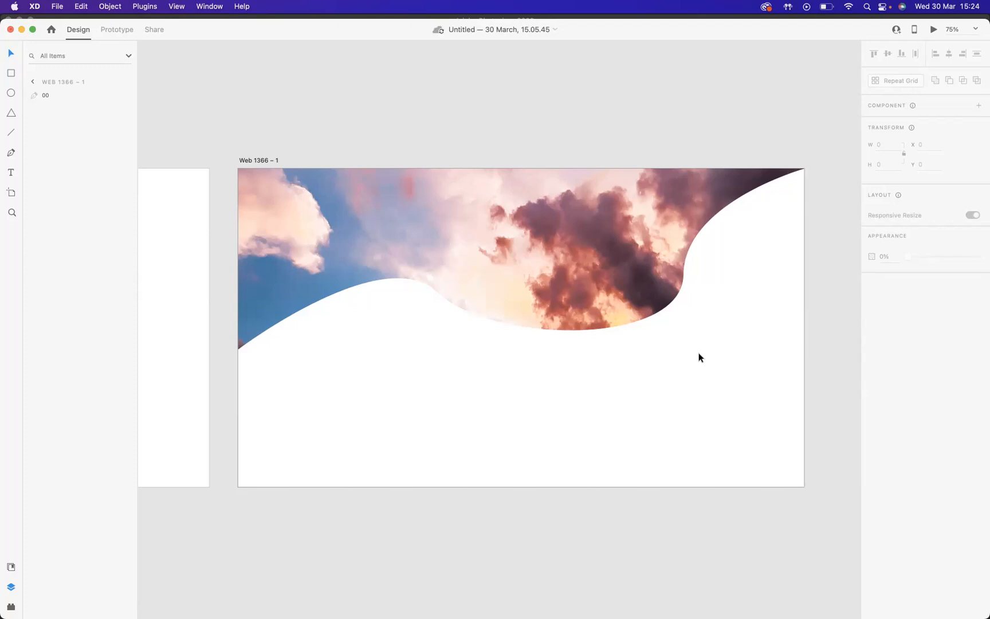